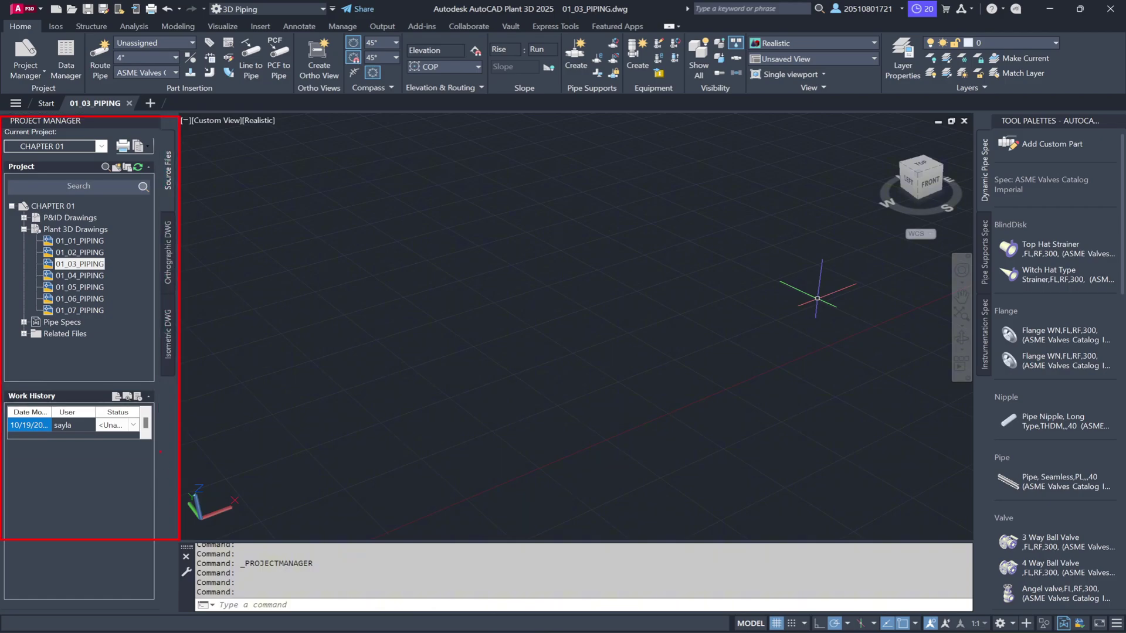
# - Toggle the Project Manager palette and open drawing 01_04_PIPING from the CHAPTER 01 project
pyautogui.click(152, 122)
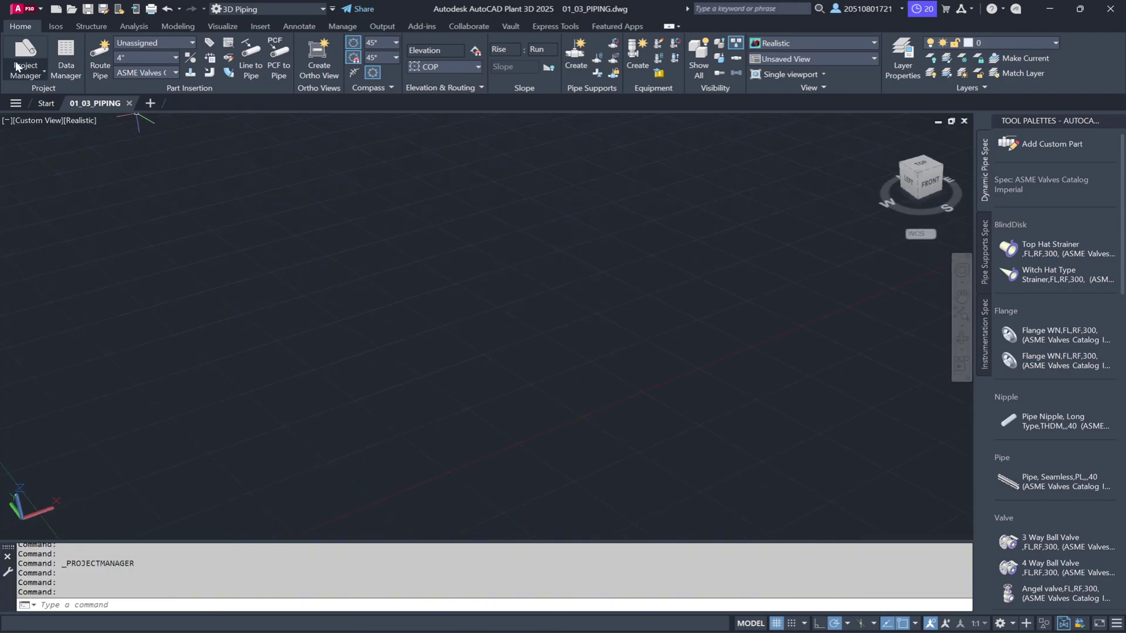
pyautogui.click(25, 57)
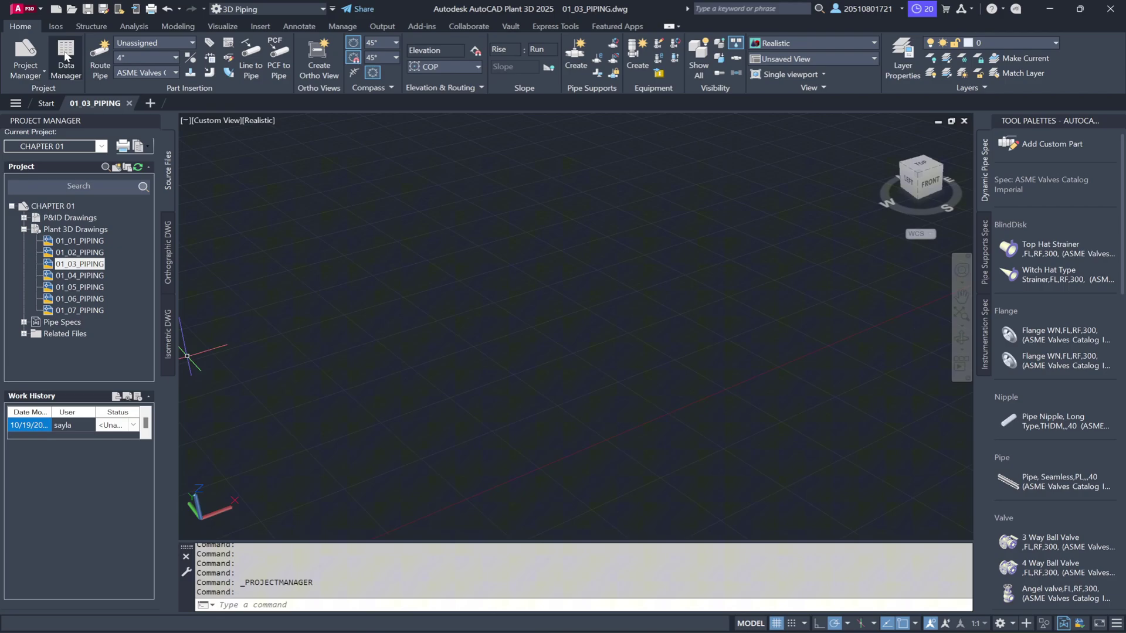
pyautogui.doubleClick(77, 275)
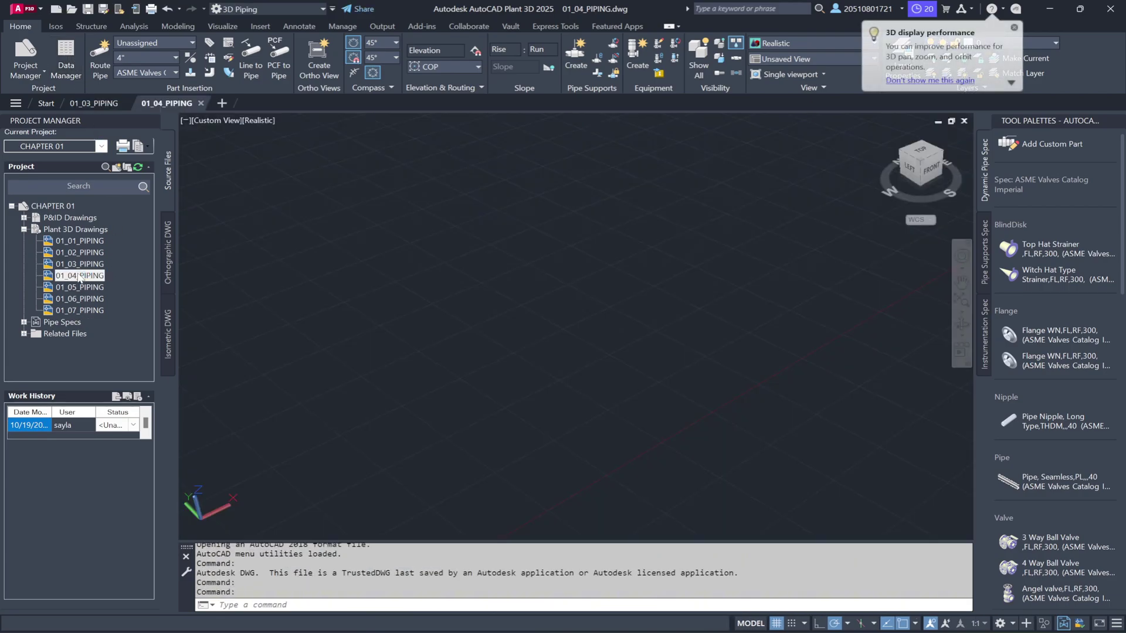
# - View the Plant 3D Project Data in Data Manager, then close it
pyautogui.click(65, 56)
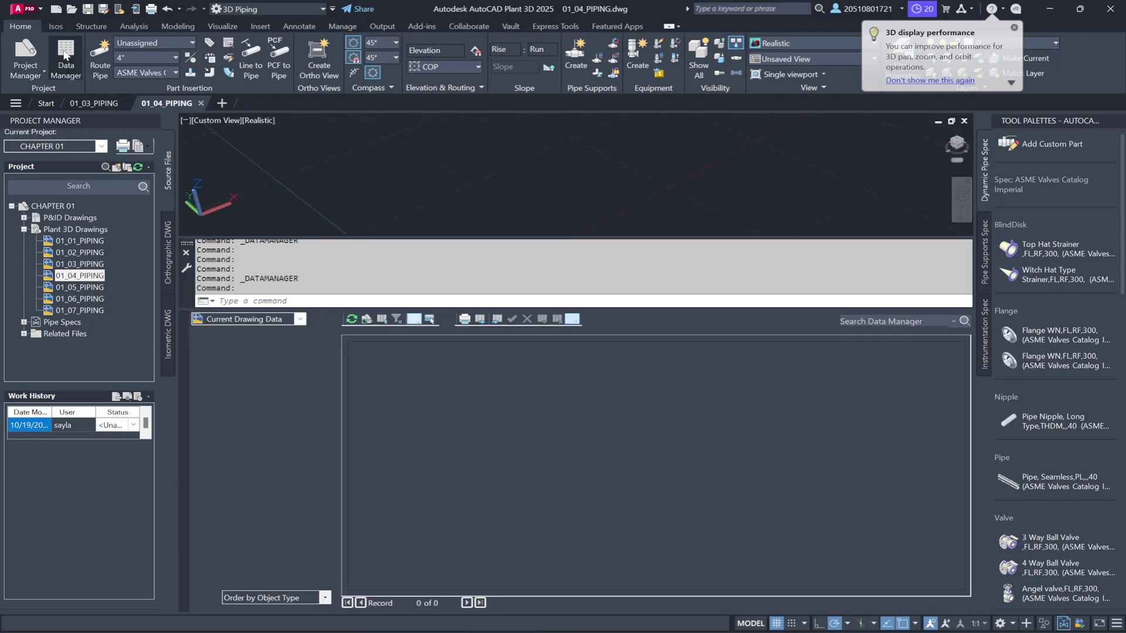
pyautogui.click(300, 320)
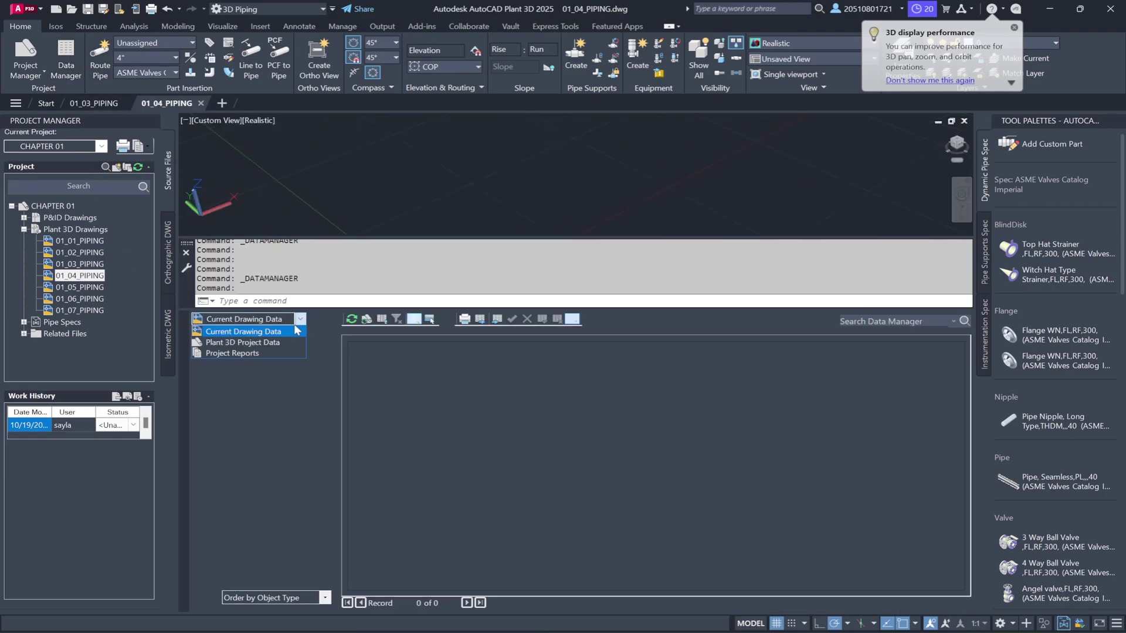
pyautogui.click(291, 342)
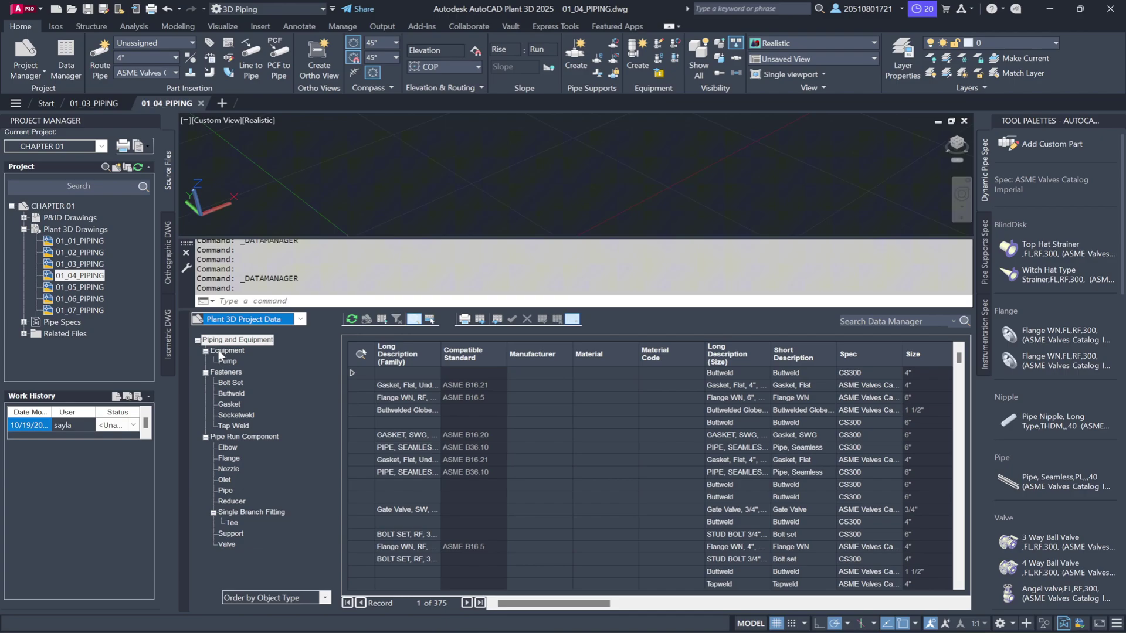
pyautogui.click(183, 319)
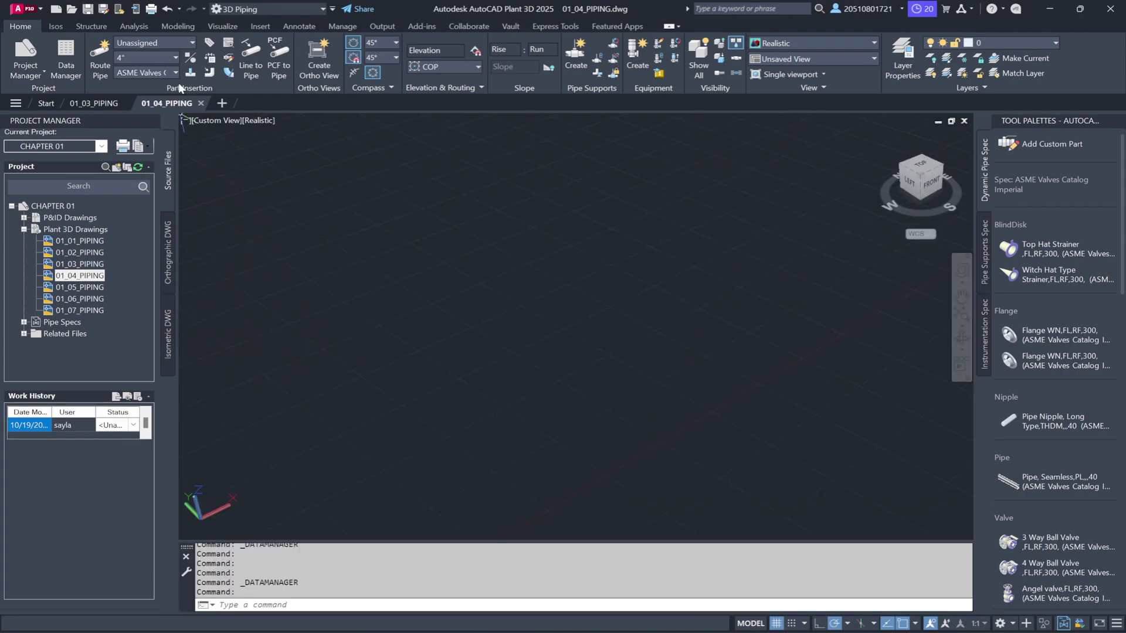
pyautogui.click(193, 42)
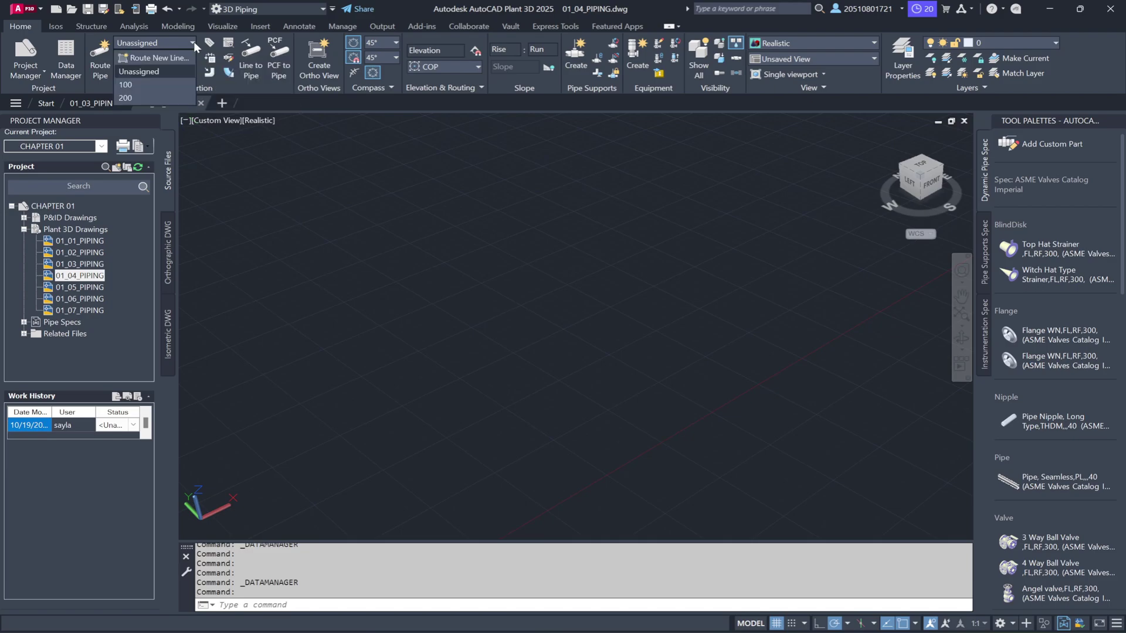
pyautogui.click(179, 42)
pyautogui.click(175, 57)
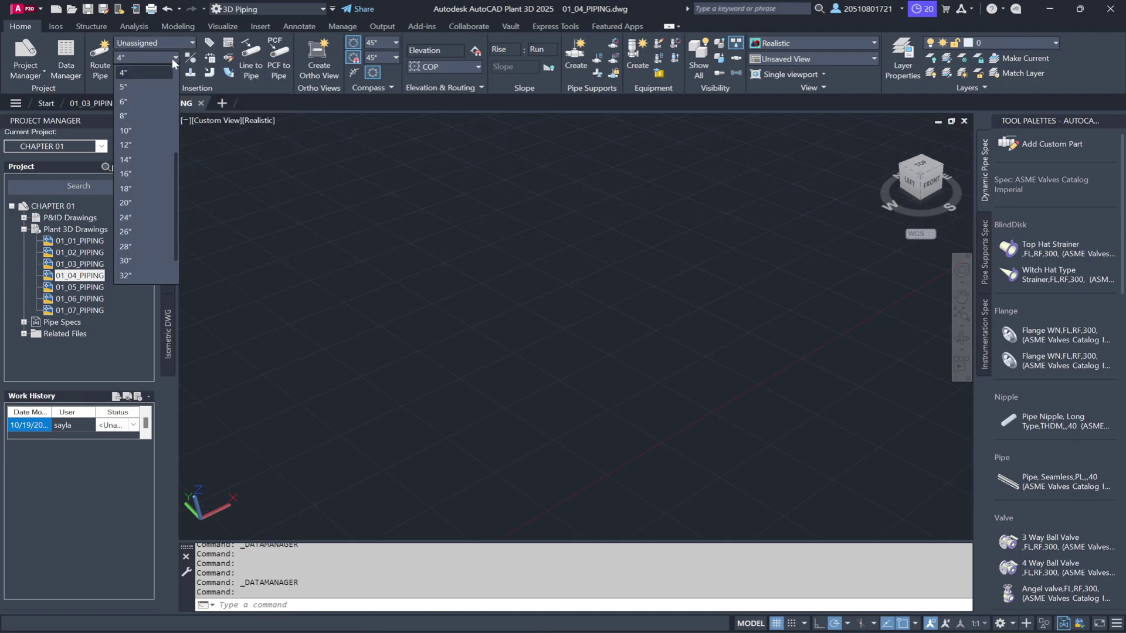
pyautogui.click(167, 73)
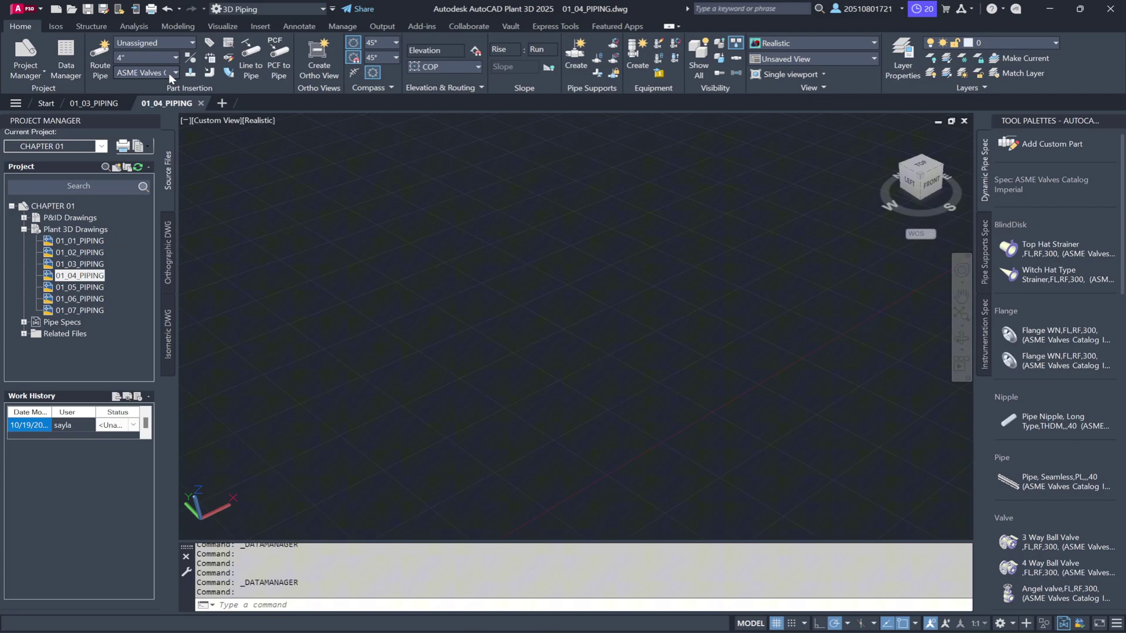
pyautogui.click(167, 73)
pyautogui.click(161, 73)
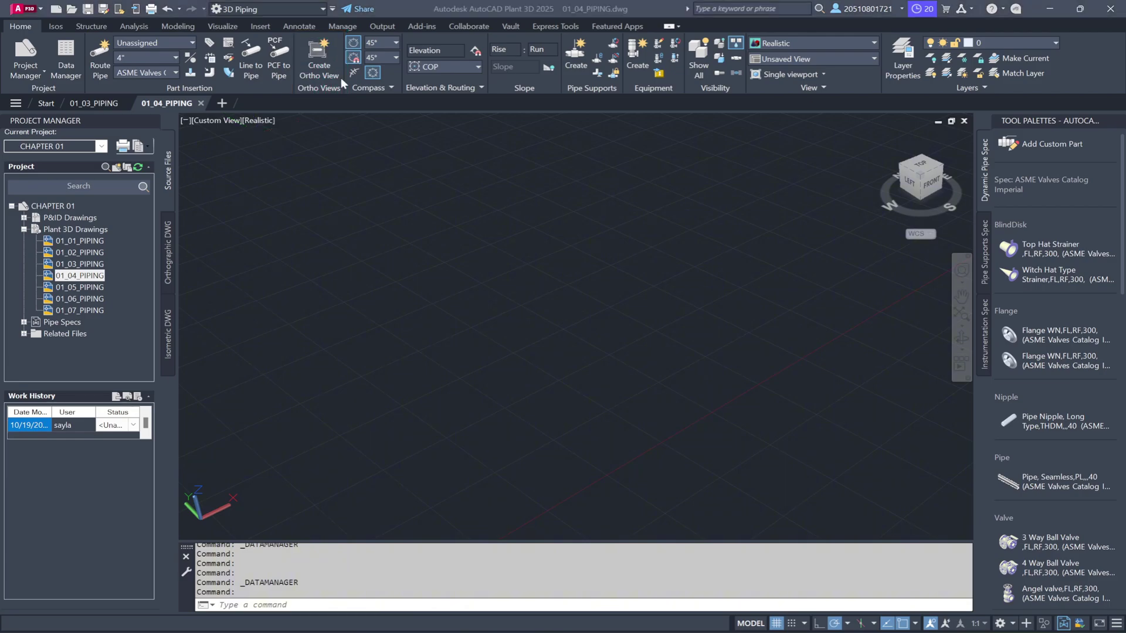
pyautogui.click(395, 44)
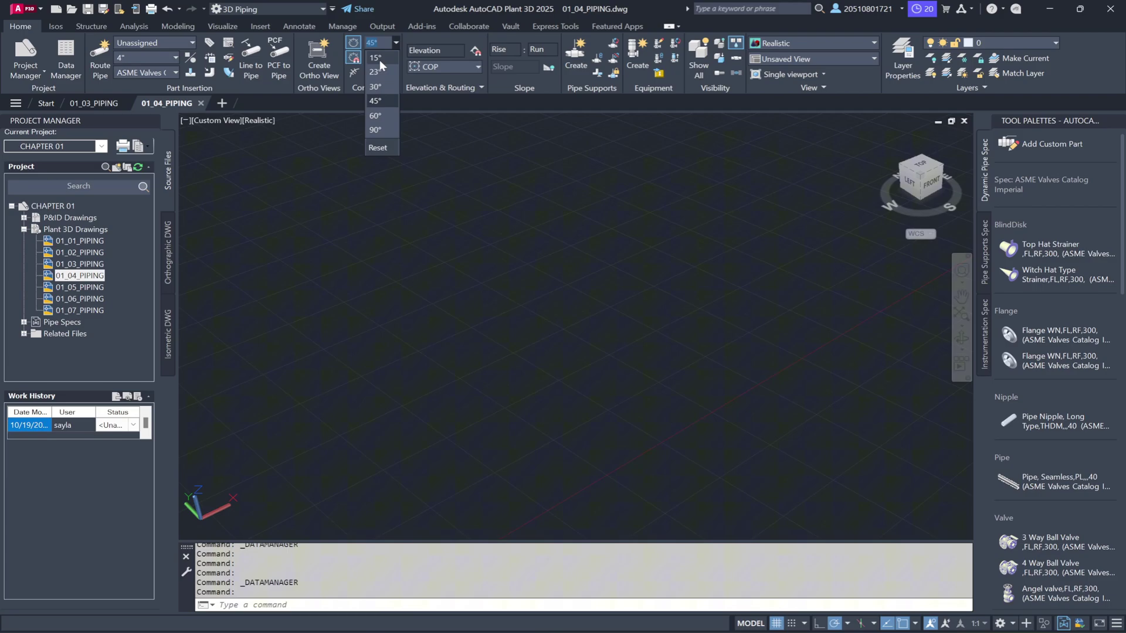
pyautogui.click(393, 45)
pyautogui.click(393, 57)
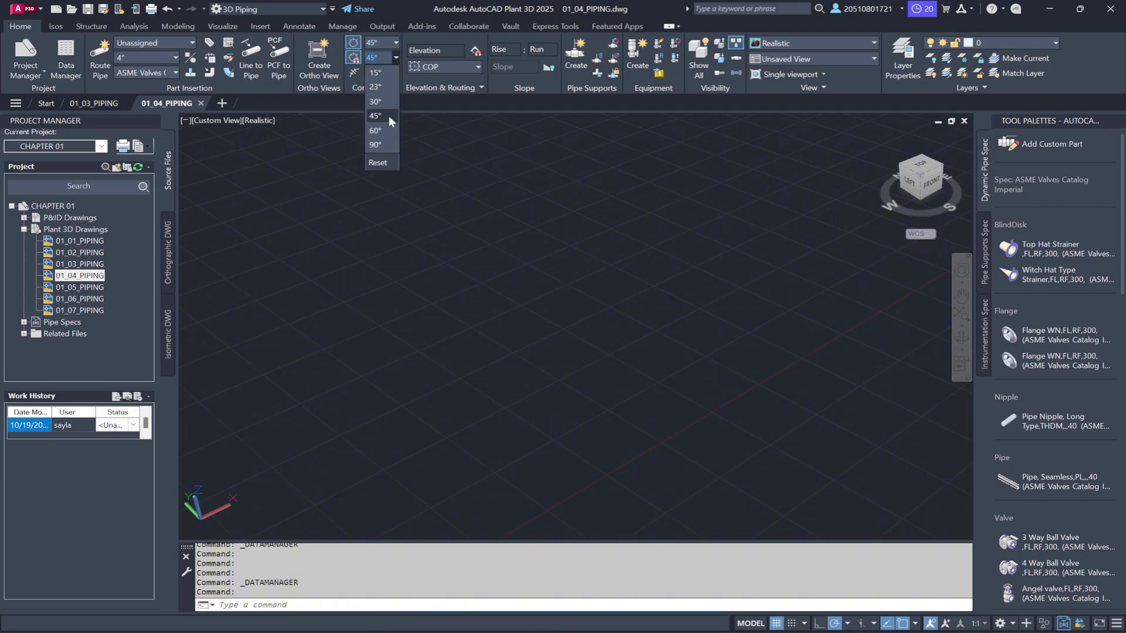
pyautogui.click(394, 50)
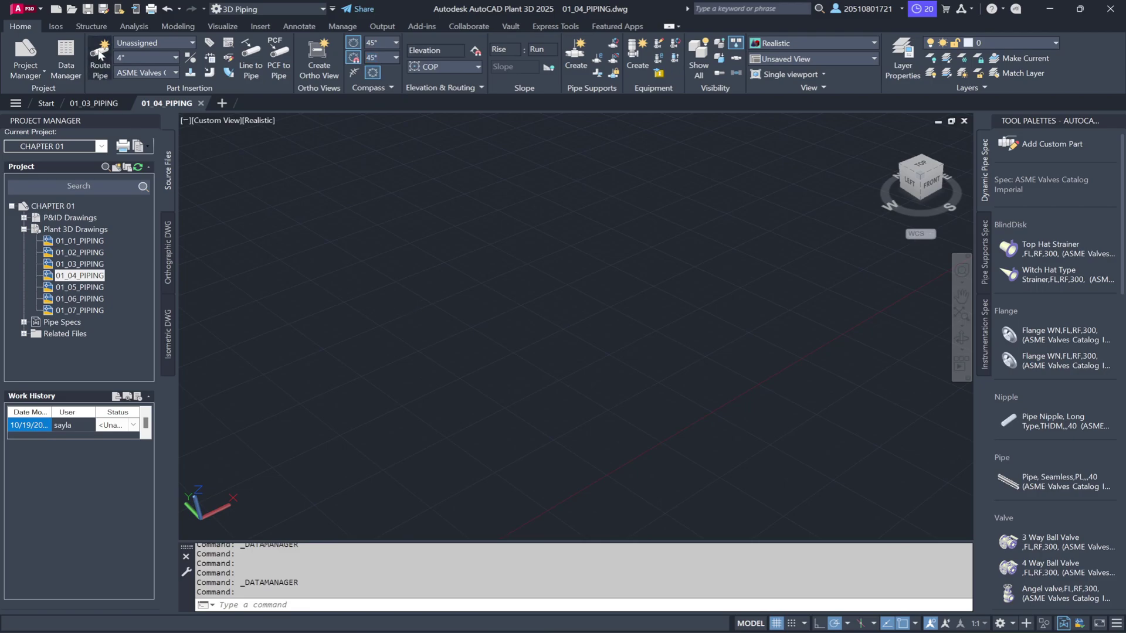
pyautogui.click(99, 54)
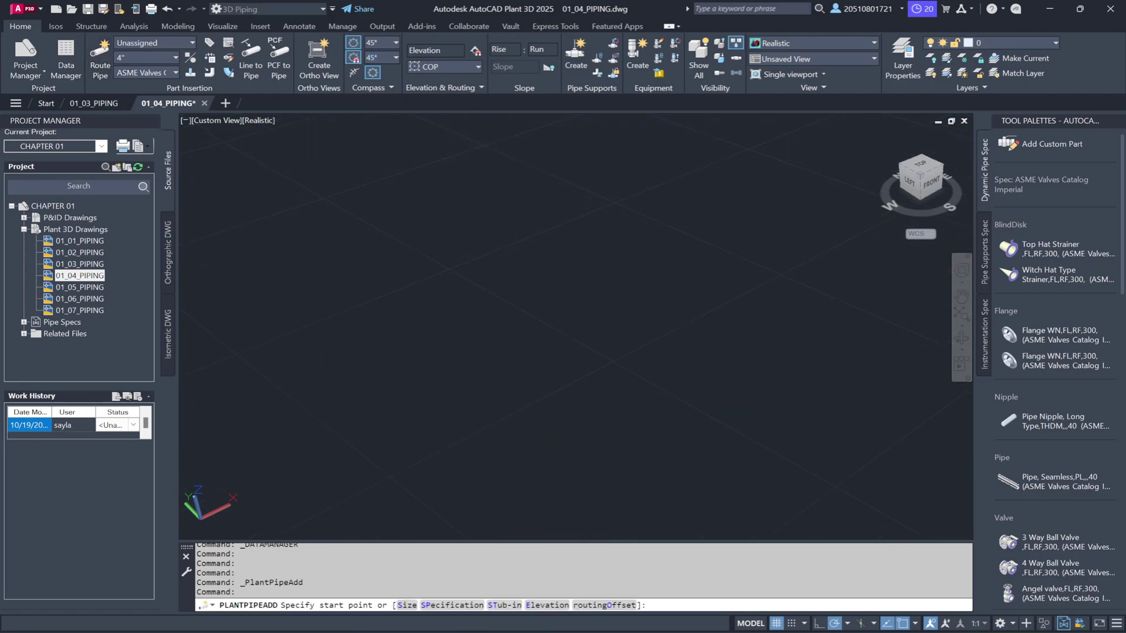
pyautogui.click(308, 406)
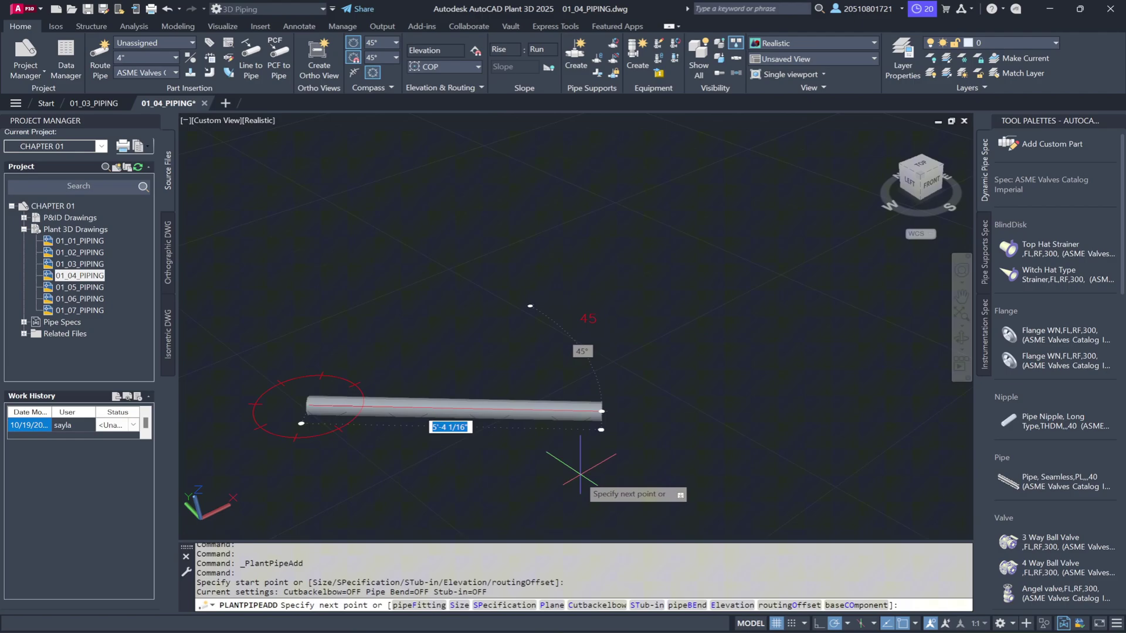
pyautogui.press('Escape')
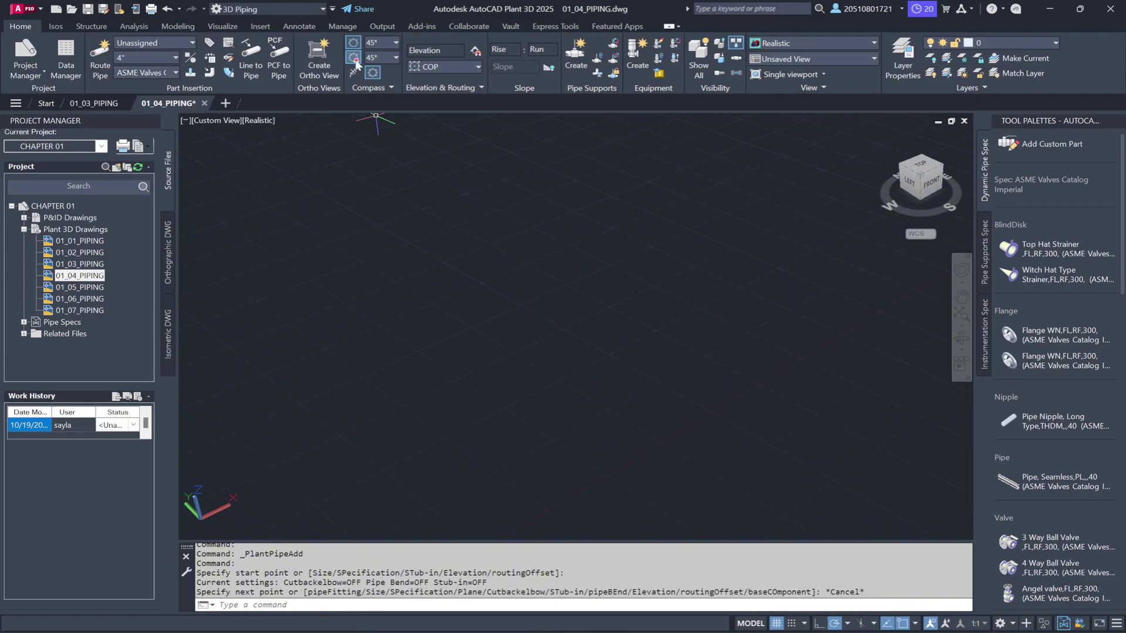
pyautogui.click(355, 59)
pyautogui.click(355, 59)
pyautogui.click(374, 72)
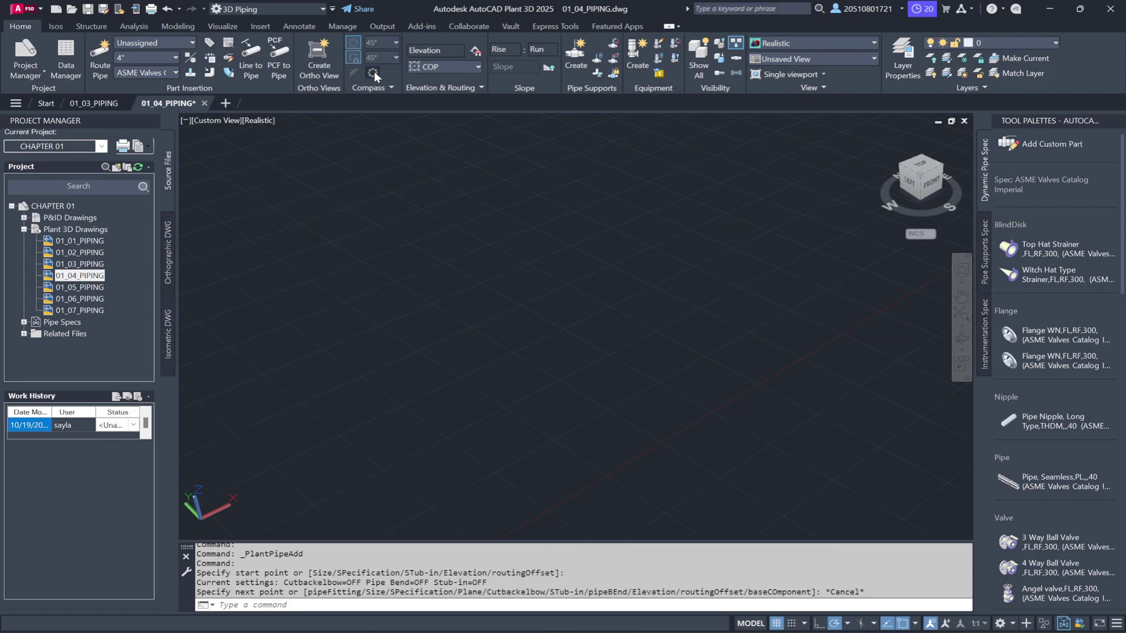
pyautogui.click(110, 66)
pyautogui.click(290, 358)
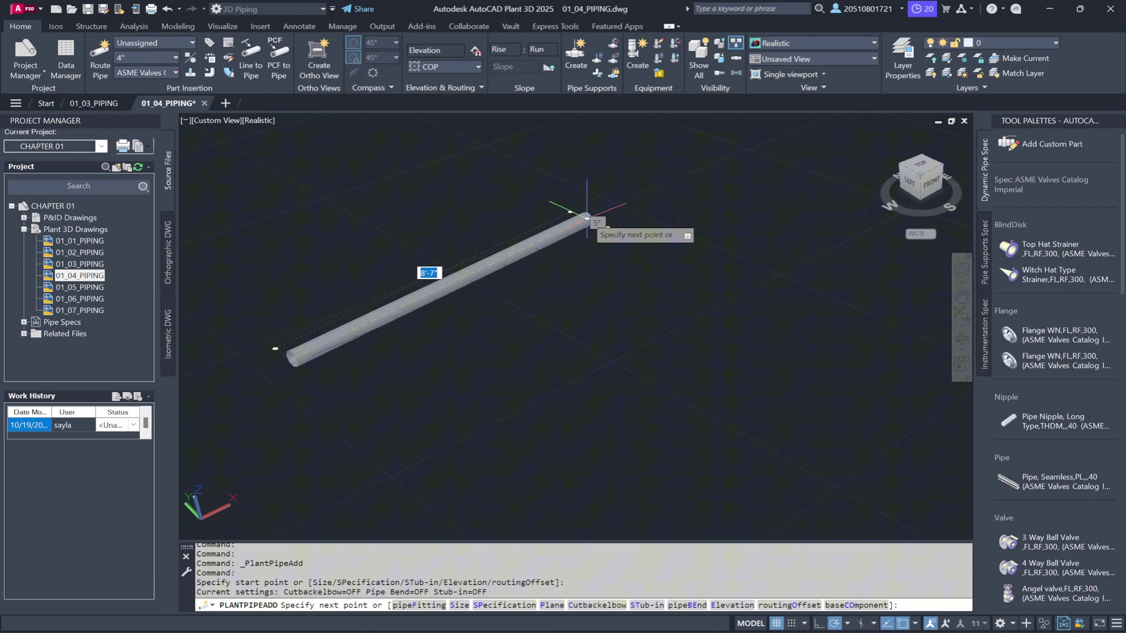
pyautogui.press('Escape')
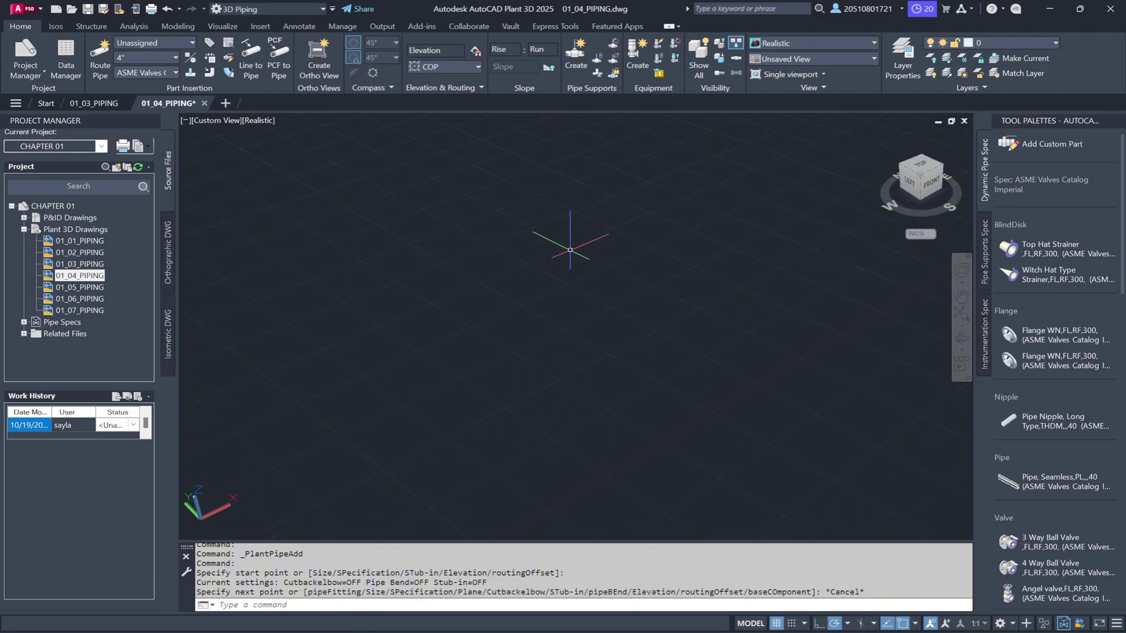
# - Route a 4" pipe run: horizontal, rising vertically, then two horizontal legs with elbows
pyautogui.click(100, 59)
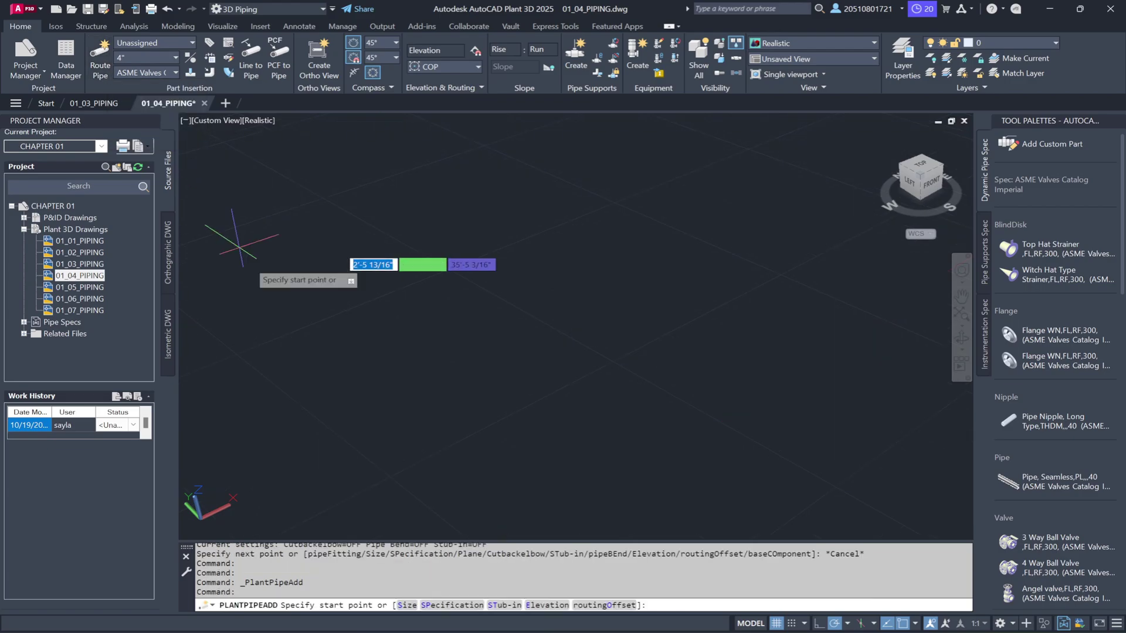
pyautogui.click(325, 416)
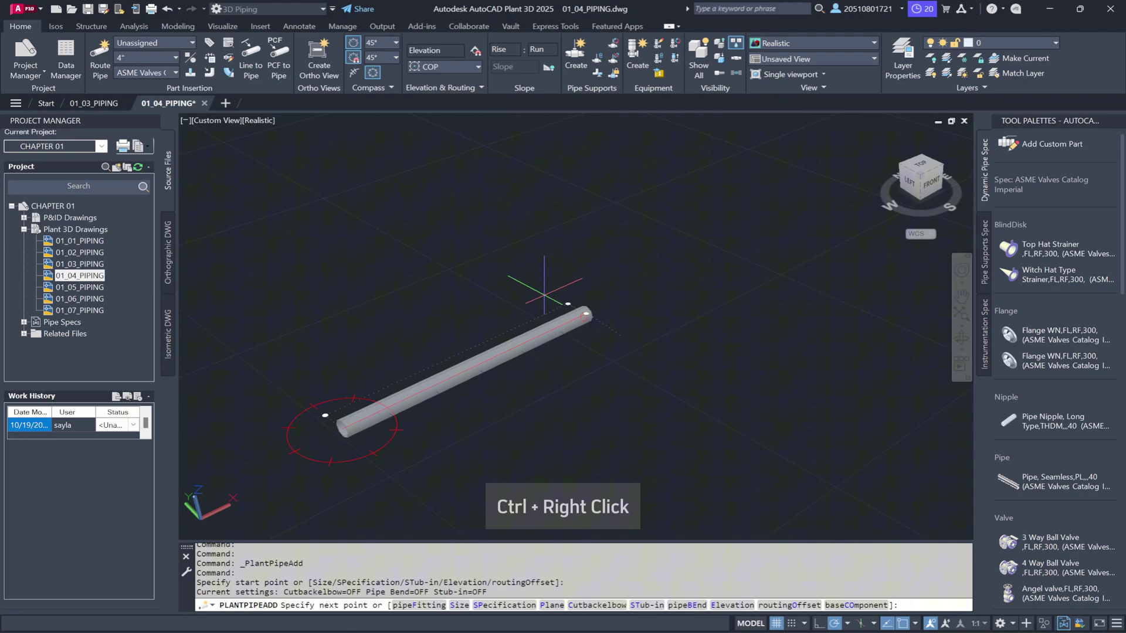
pyautogui.click(584, 316)
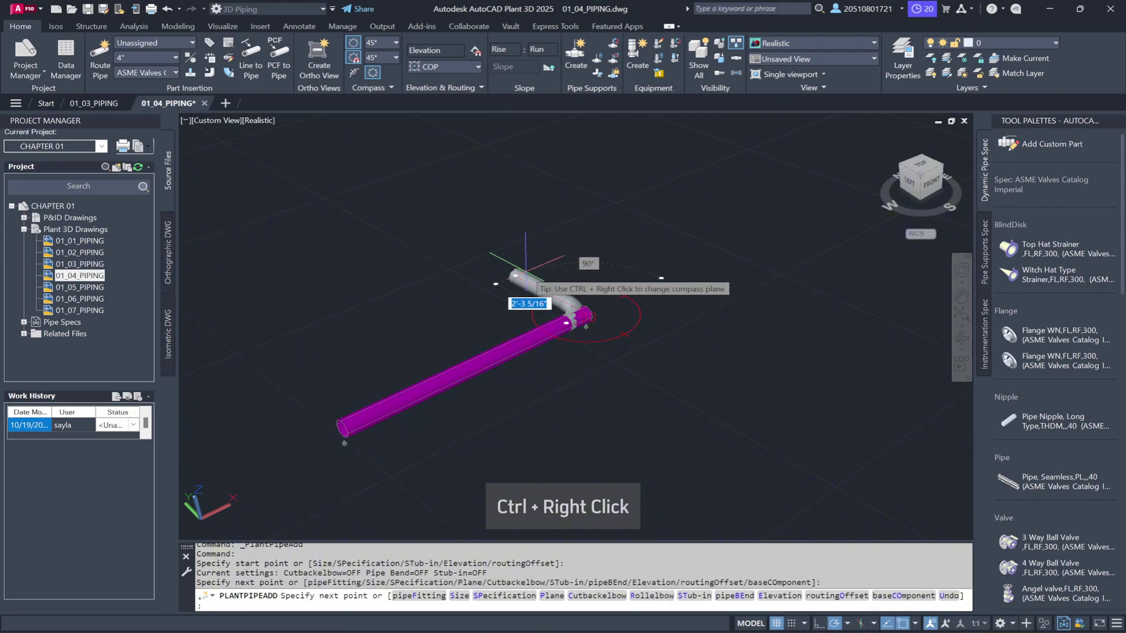
pyautogui.keyDown('ctrl'); pyautogui.rightClick(516, 275); pyautogui.keyUp('ctrl')
pyautogui.click(577, 201)
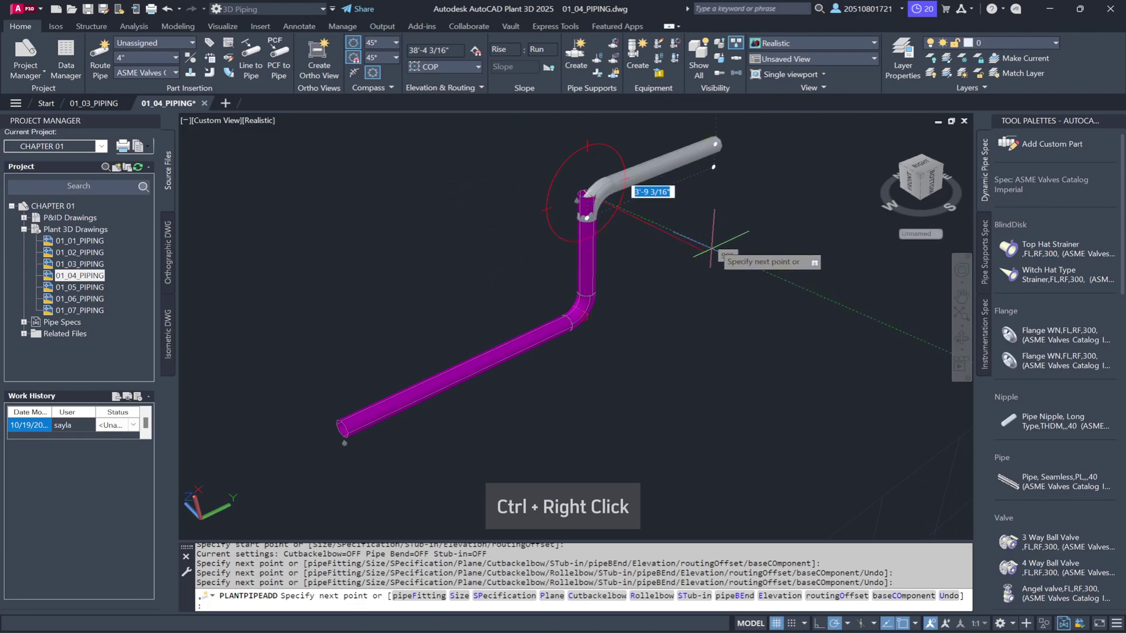
pyautogui.click(680, 237)
pyautogui.scroll(-3, 677, 246)
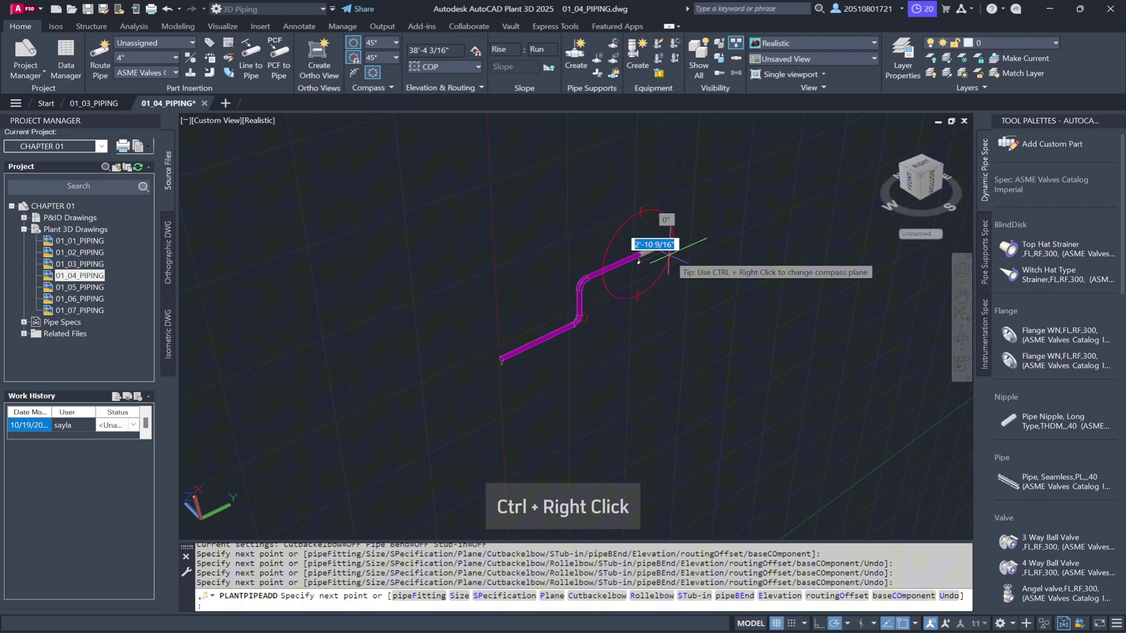
pyautogui.keyDown('ctrl'); pyautogui.rightClick(671, 255); pyautogui.keyUp('ctrl')
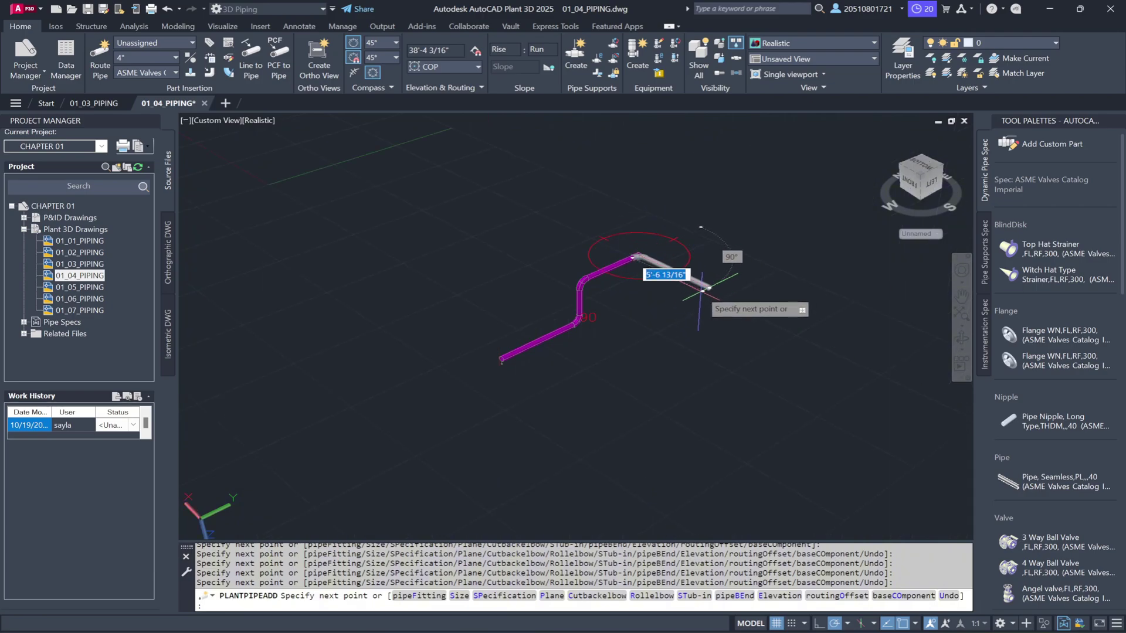
pyautogui.click(707, 287)
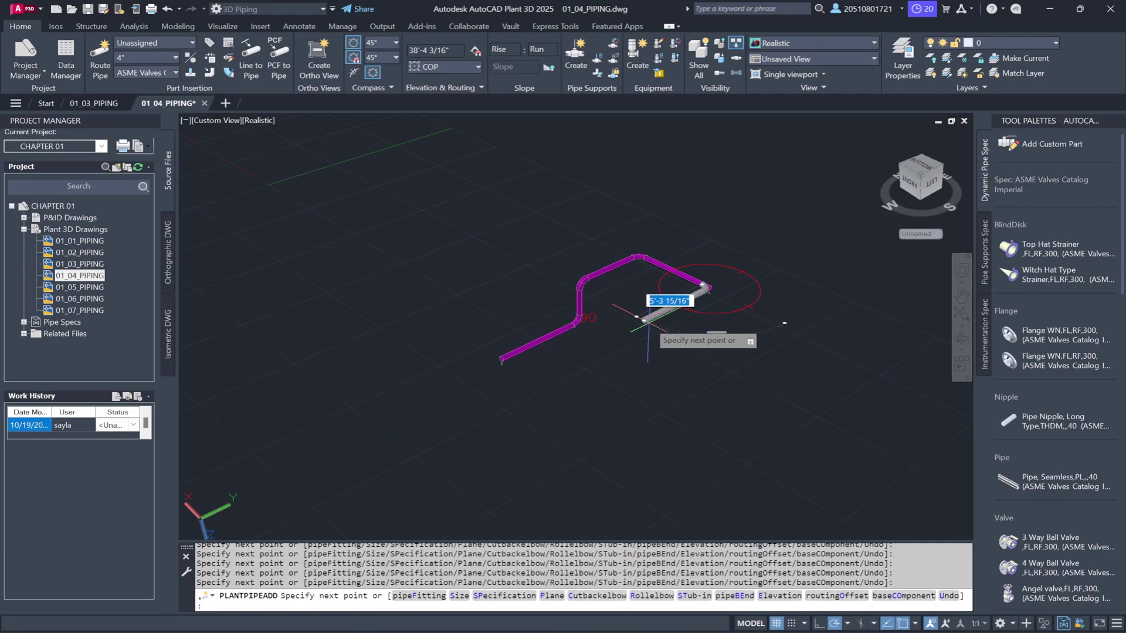
pyautogui.press('Escape')
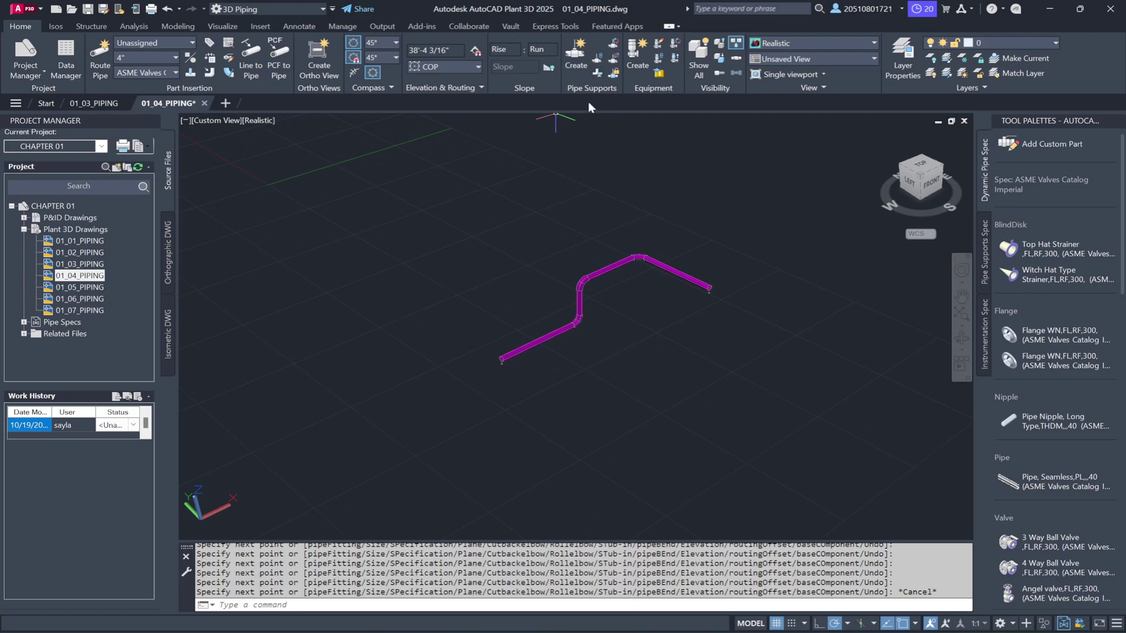
pyautogui.click(577, 59)
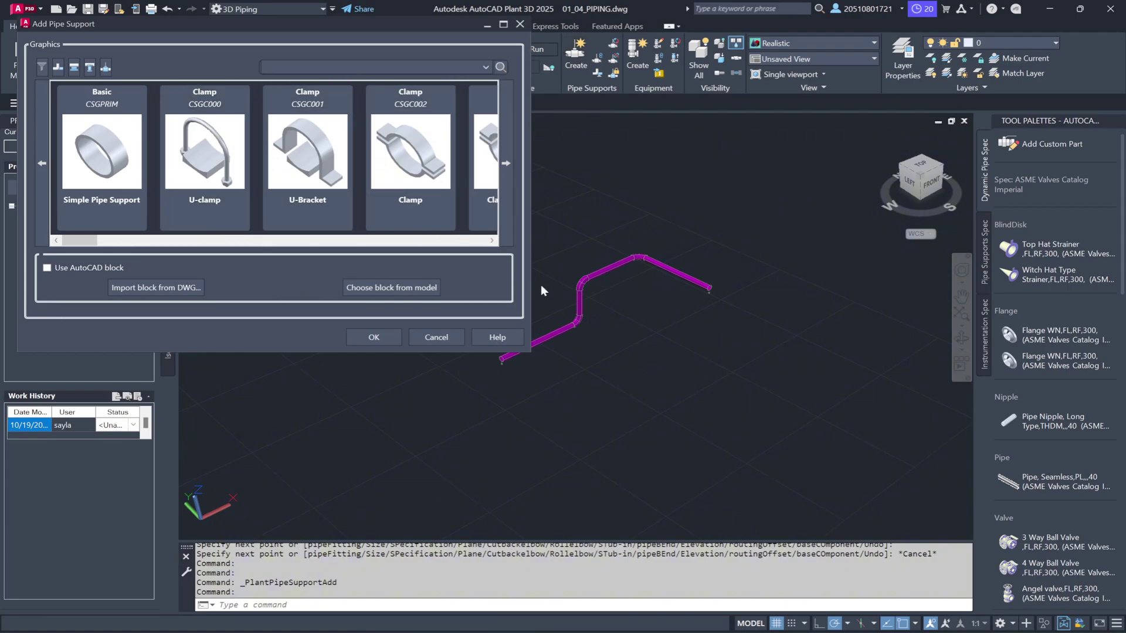
pyautogui.click(423, 342)
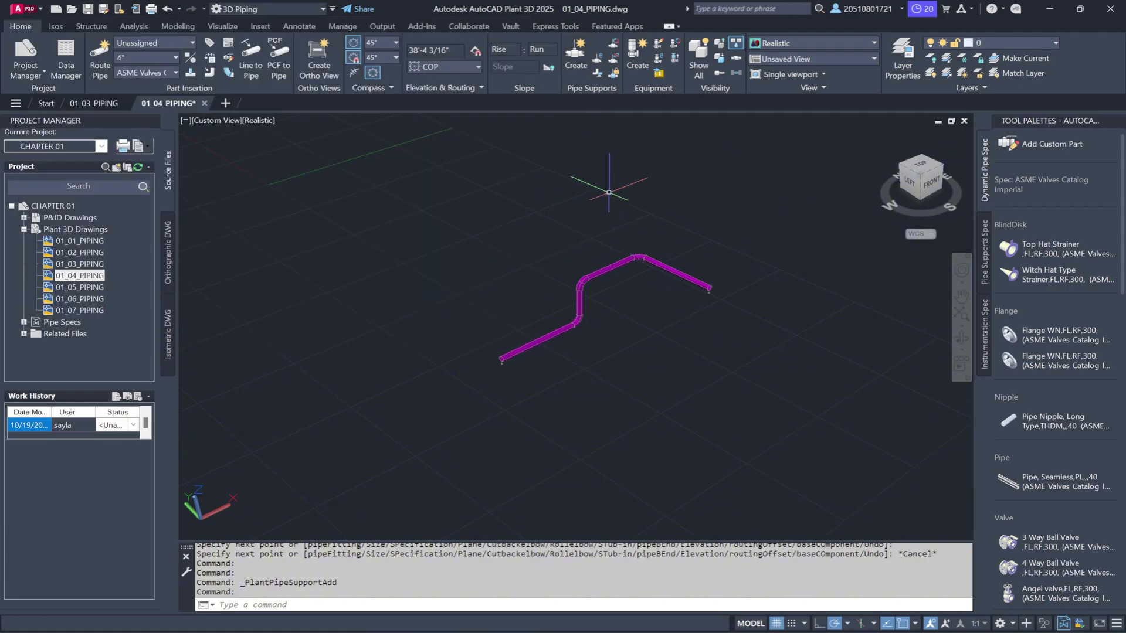
pyautogui.click(634, 63)
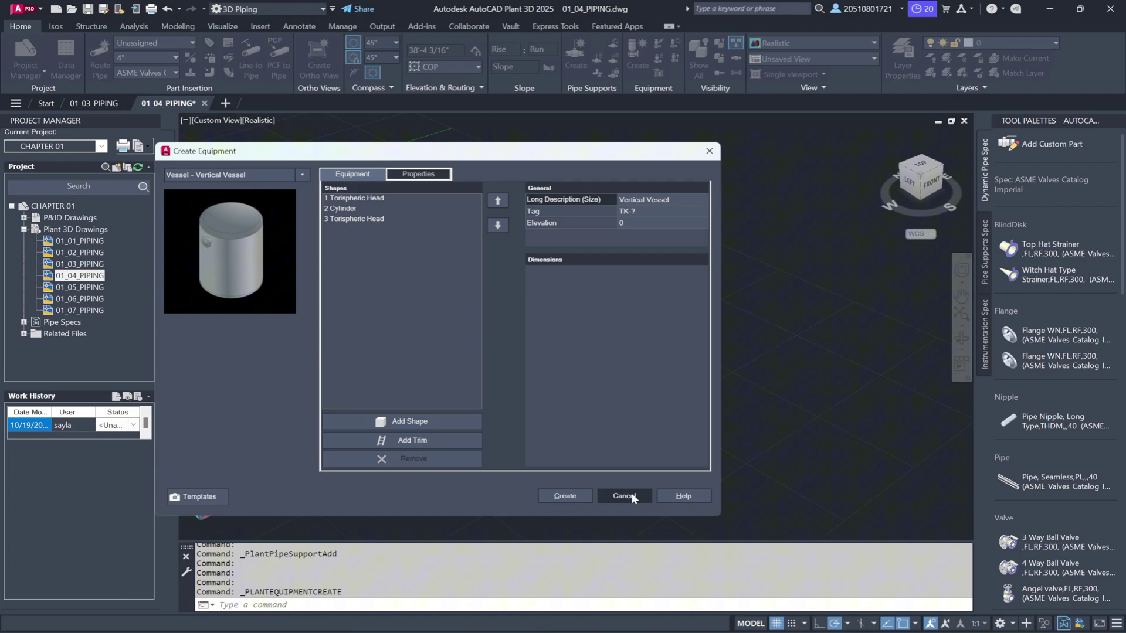
pyautogui.click(632, 498)
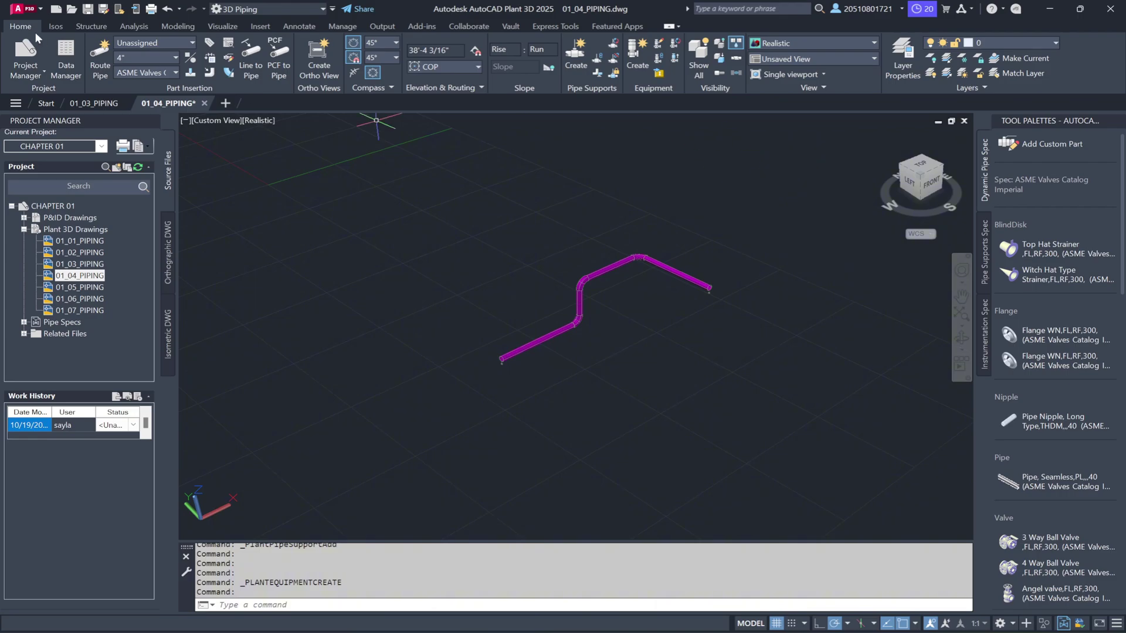
# - Glance at the Isos tools, then display the Structure ribbon tools
pyautogui.click(57, 27)
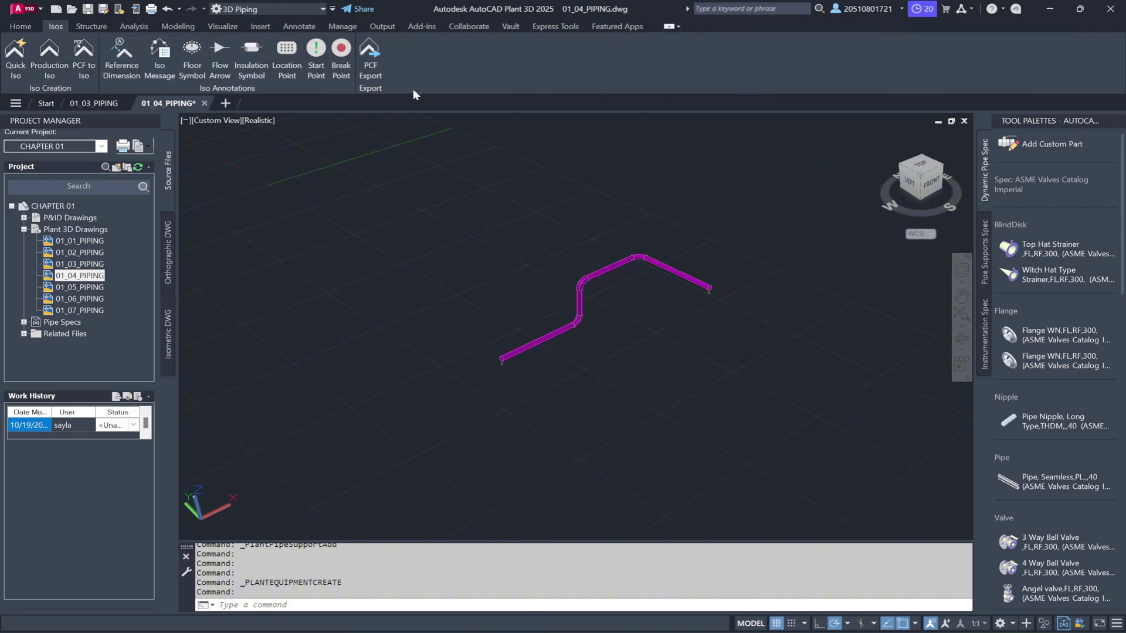
pyautogui.click(91, 27)
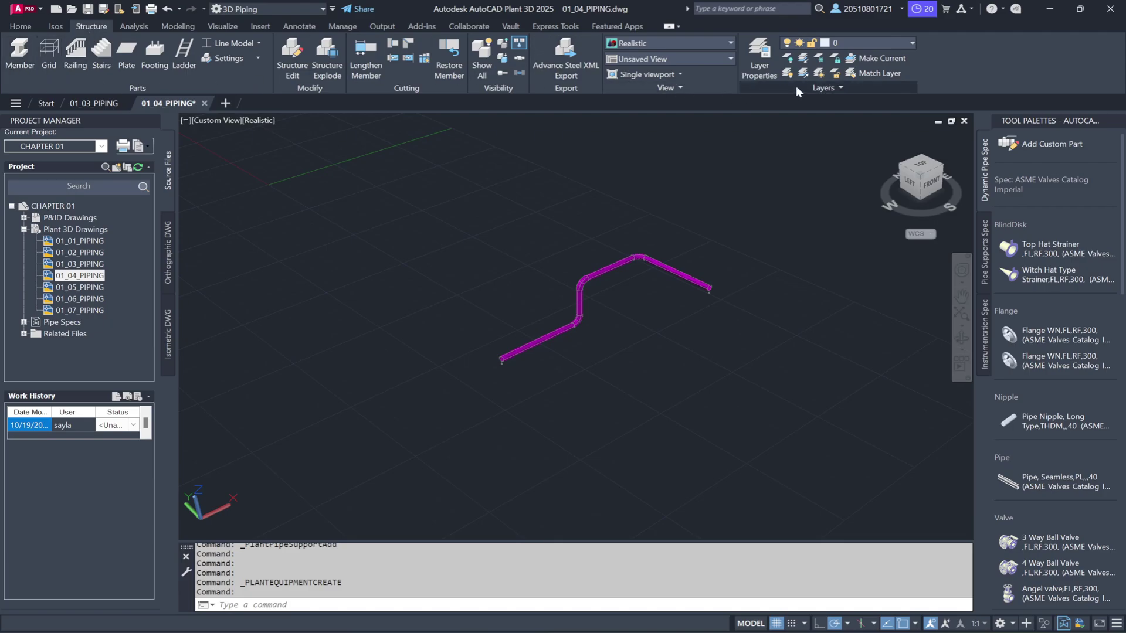